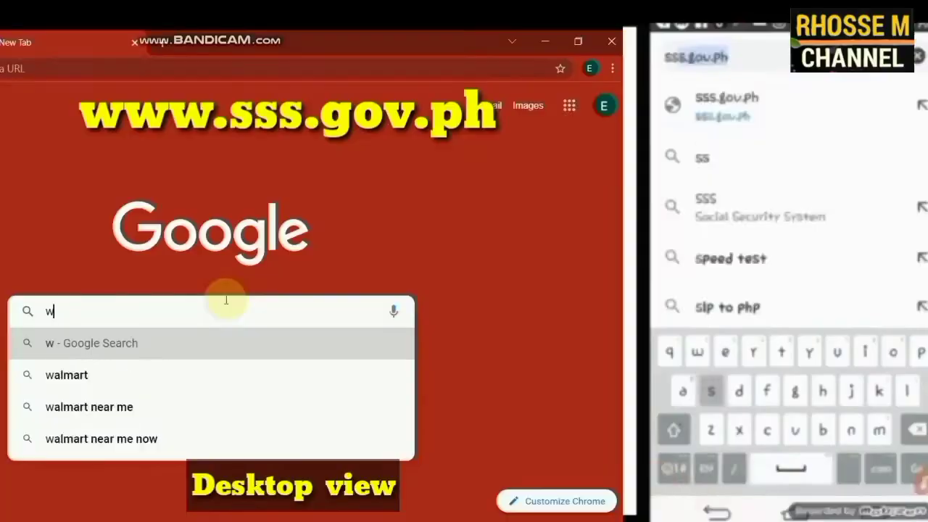
type("ww.sss.gov.ph online")
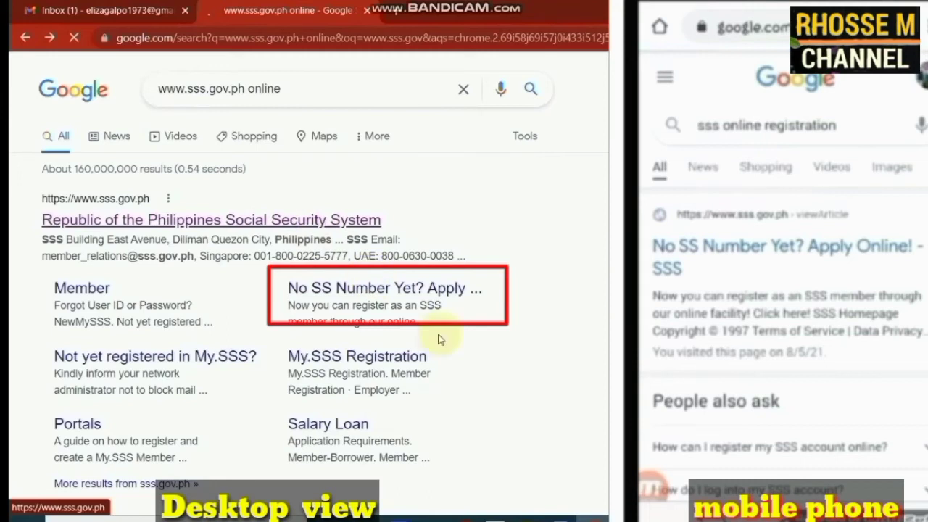
left_click(428, 298)
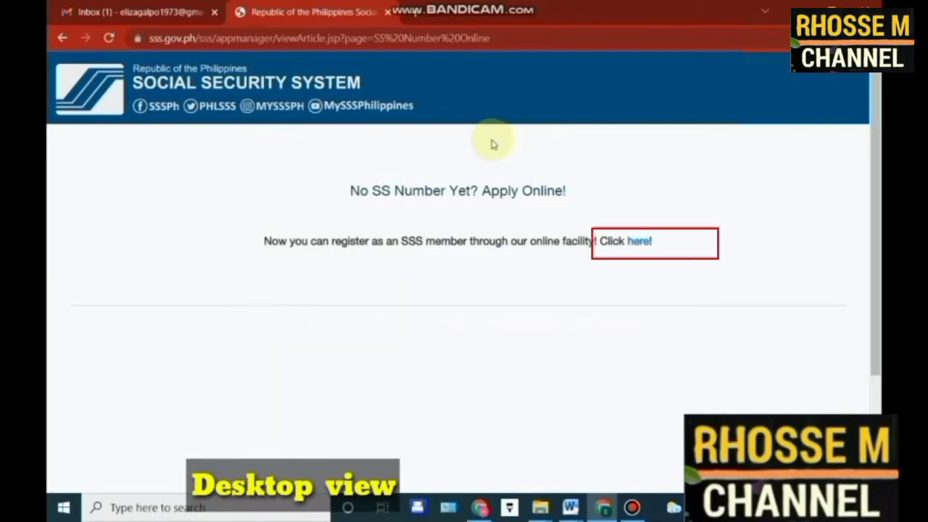
Open the online SS number application form and enter the registrant's last, first and middle names
left_click(646, 237)
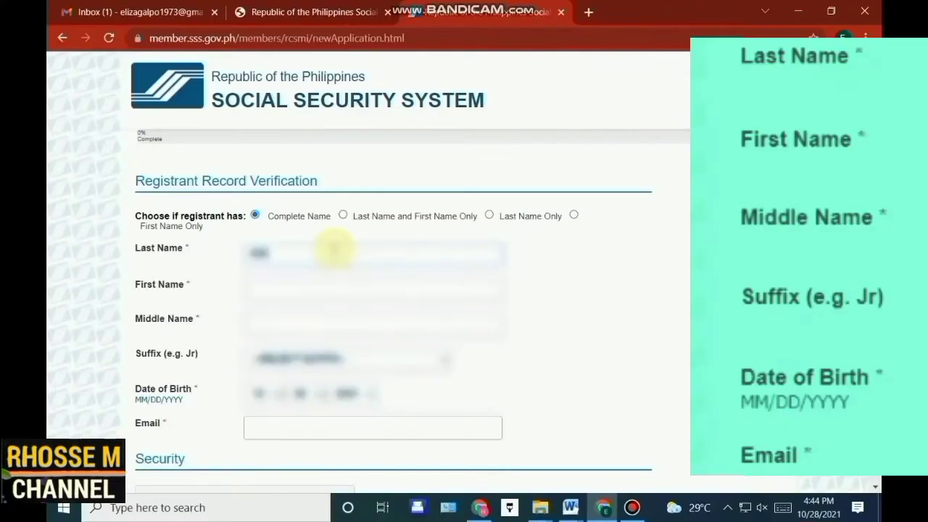
key("Tab")
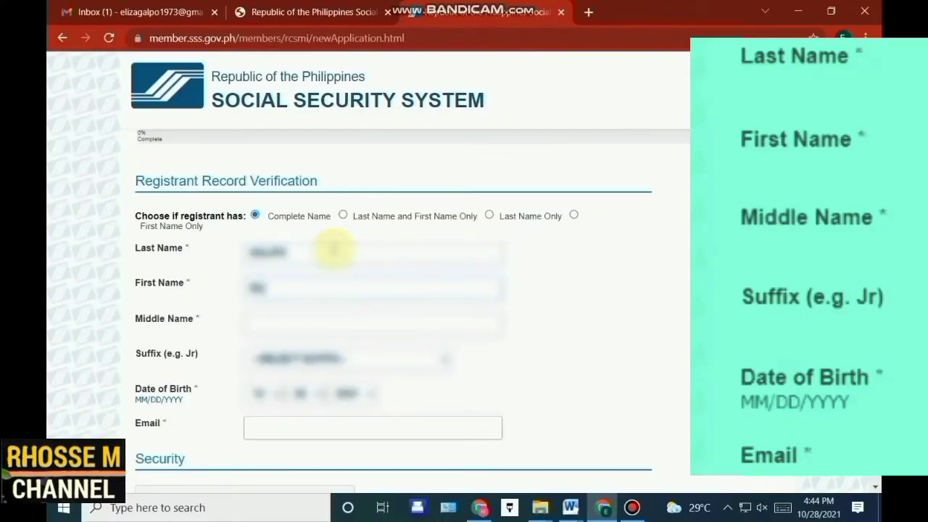
left_click(283, 327)
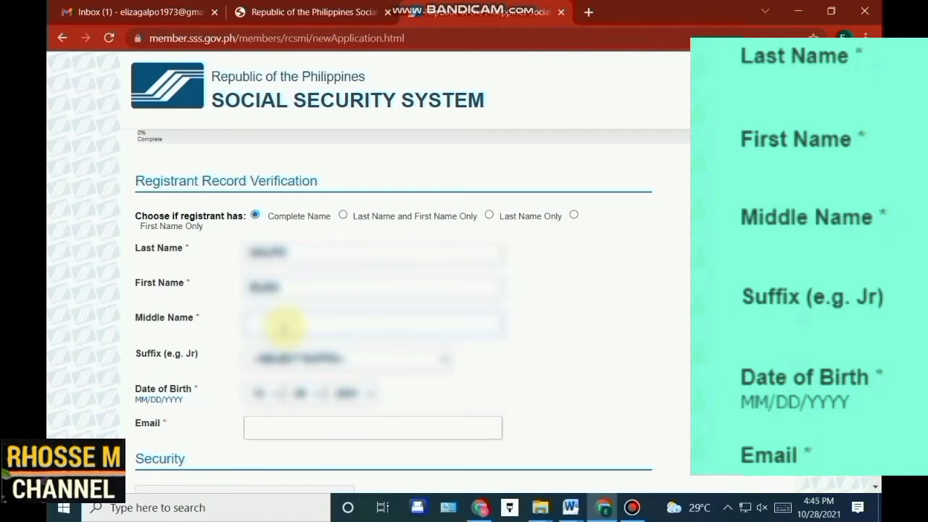
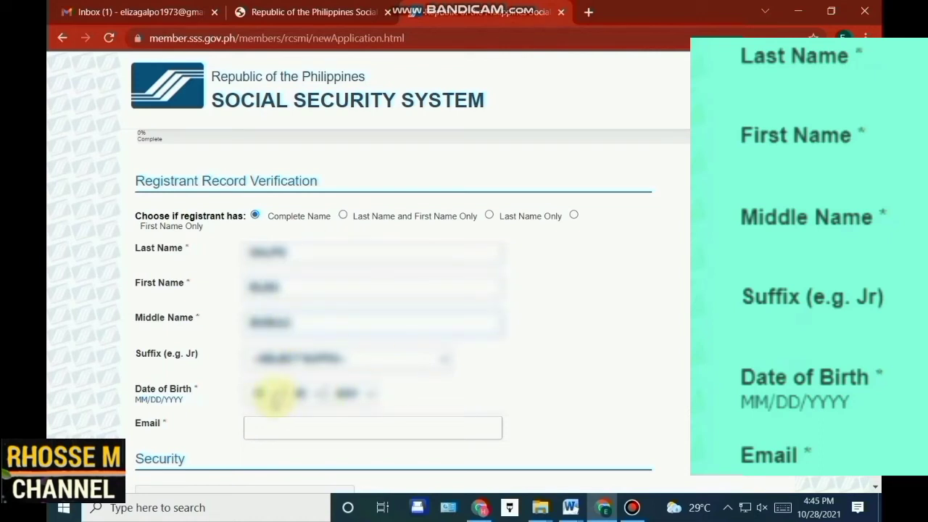
Set the birth date to month 11, day 28 and enter the registrant's e-mail address
left_click(263, 394)
left_click(262, 347)
left_click(301, 392)
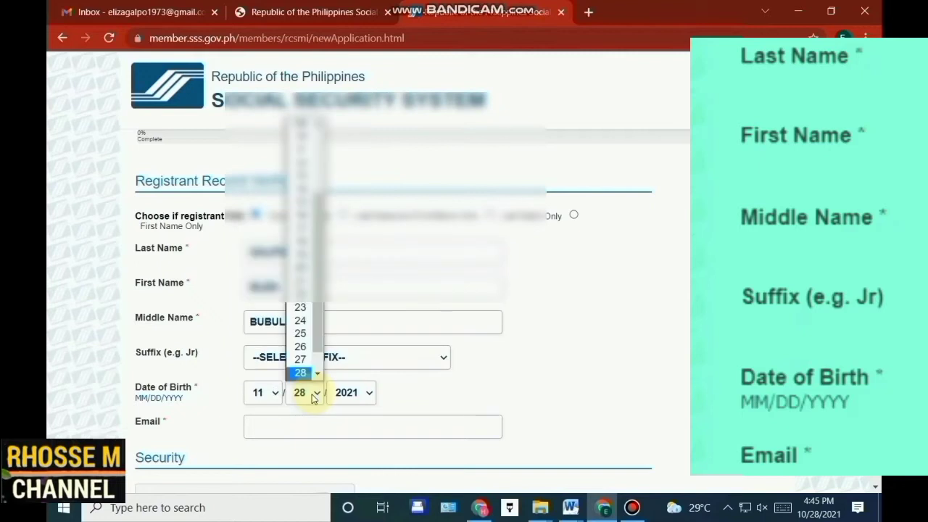
left_click(310, 379)
scroll(319, 283, "down", 2)
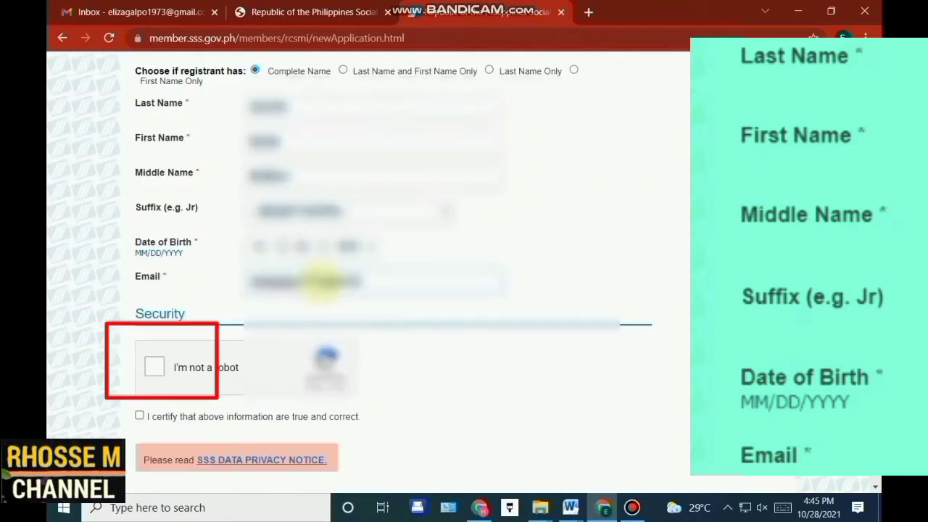
Pass the reCAPTCHA check, certify the information as true, and submit the registration
left_click(153, 371)
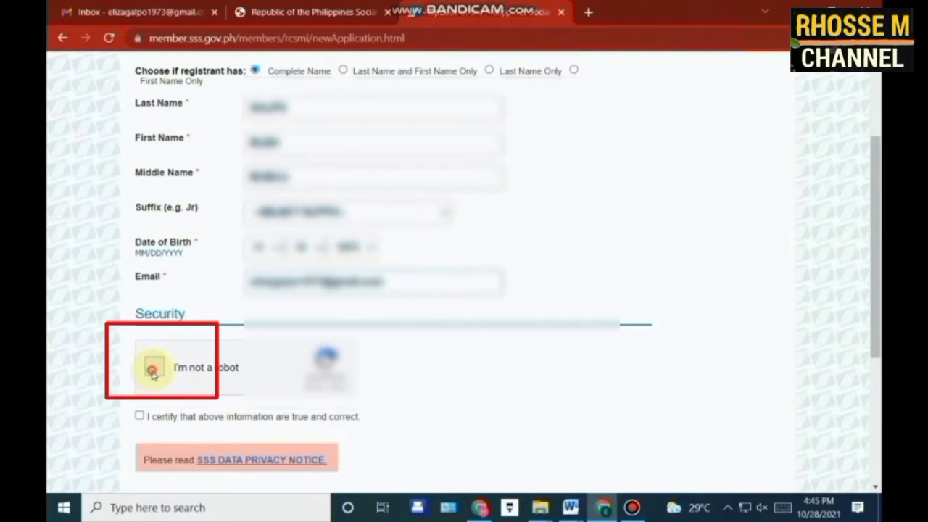
scroll(153, 371, "down", 2)
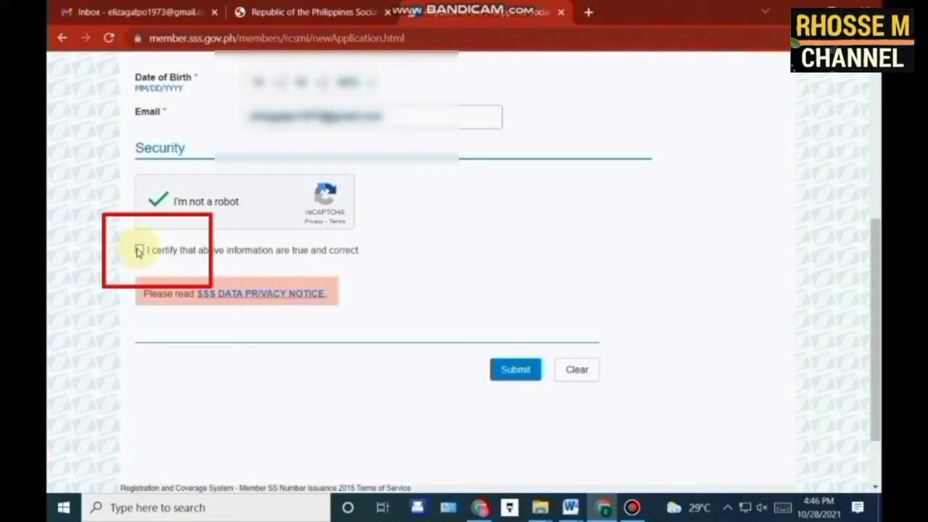
left_click(140, 250)
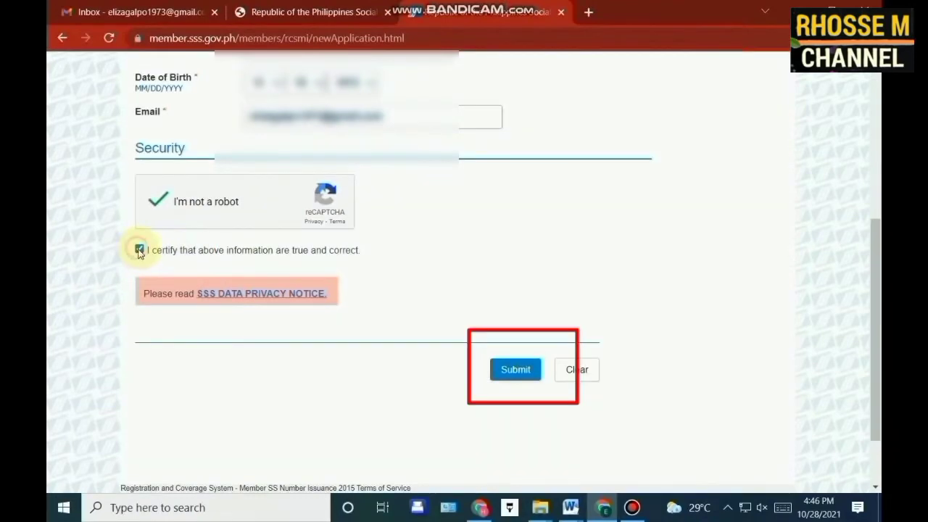
left_click(515, 377)
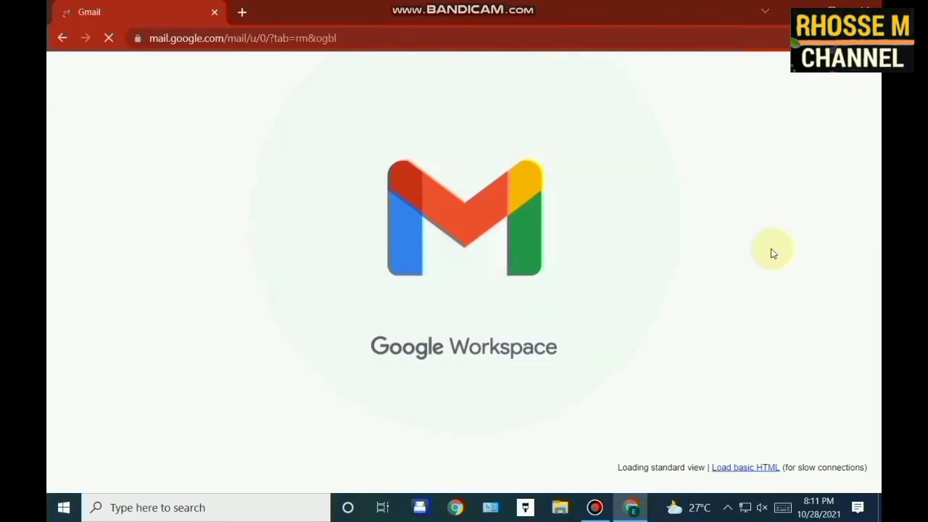
Open the SSS 'SS Number Application Continue Link' e-mail in the Gmail inbox
left_click(459, 352)
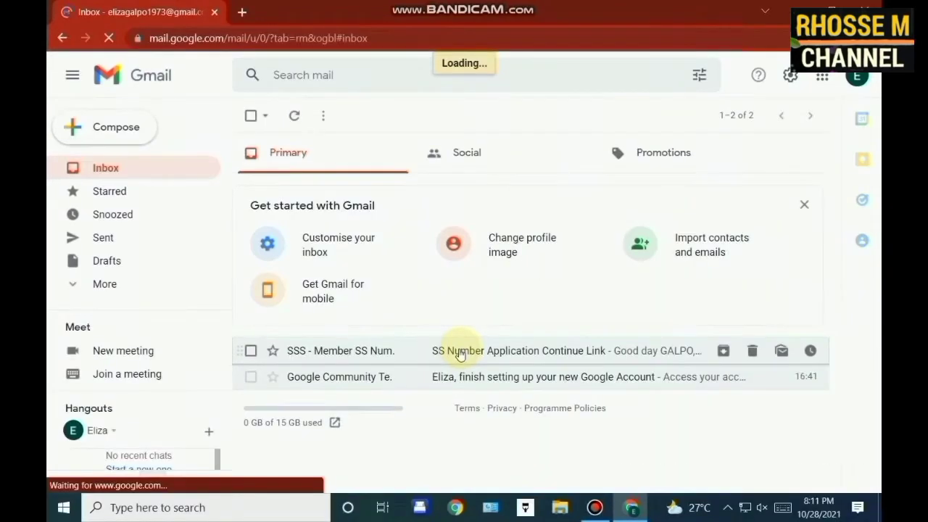
left_click(459, 352)
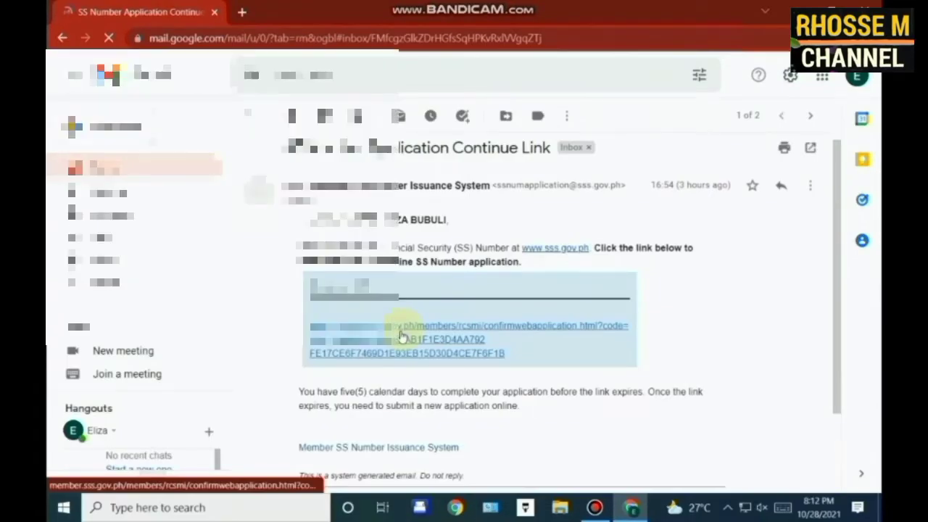
Follow the confirmation link and enter the mother's first and middle names and the mobile number
left_click(404, 286)
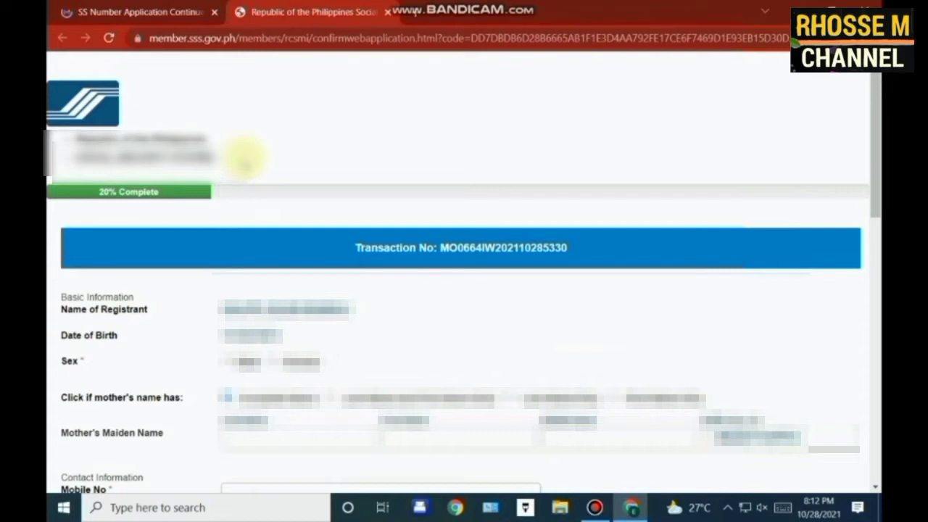
scroll(478, 224, "down", 3)
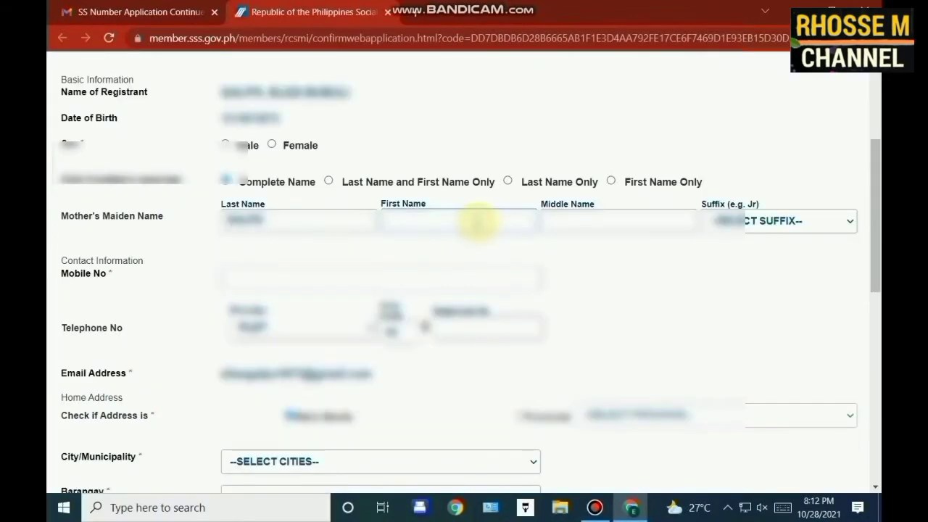
left_click(477, 223)
type("Maria")
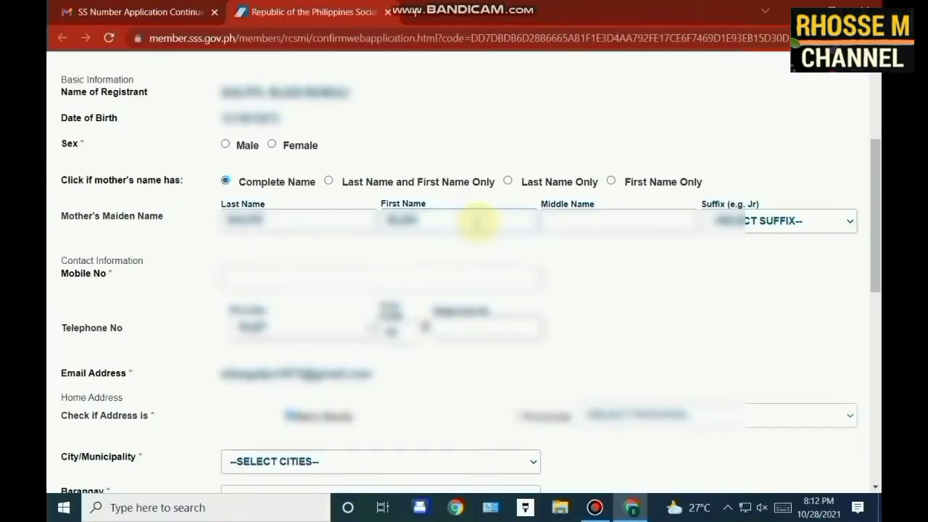
left_click(580, 226)
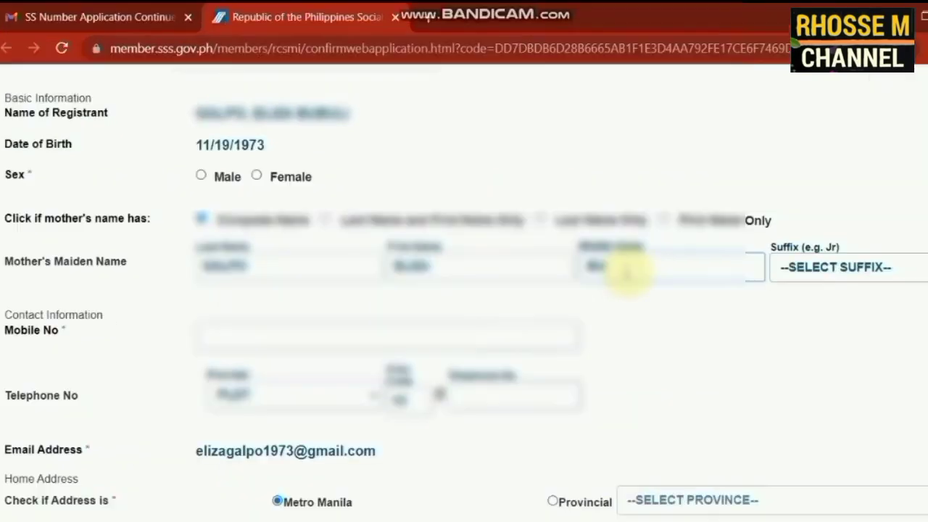
type("bu")
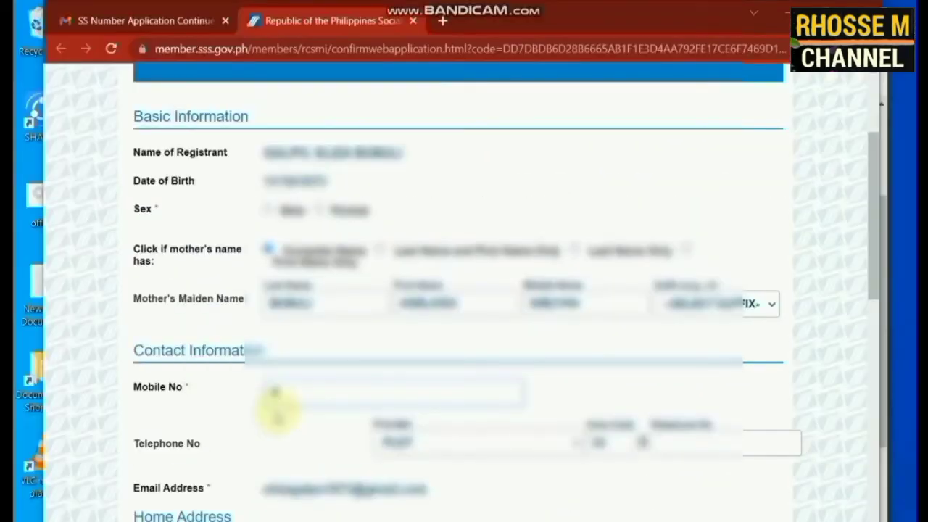
Fill in the address: city or municipality, barangay and house number
scroll(513, 218, "down", 3)
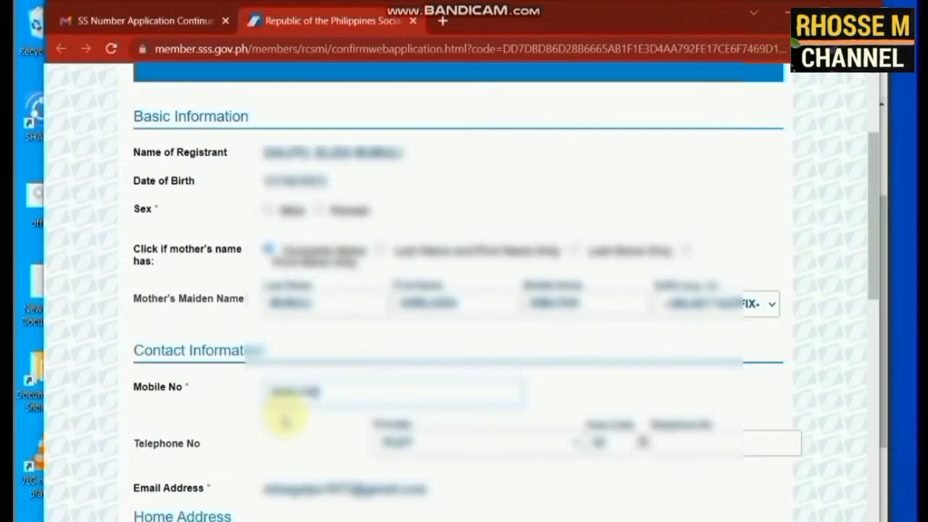
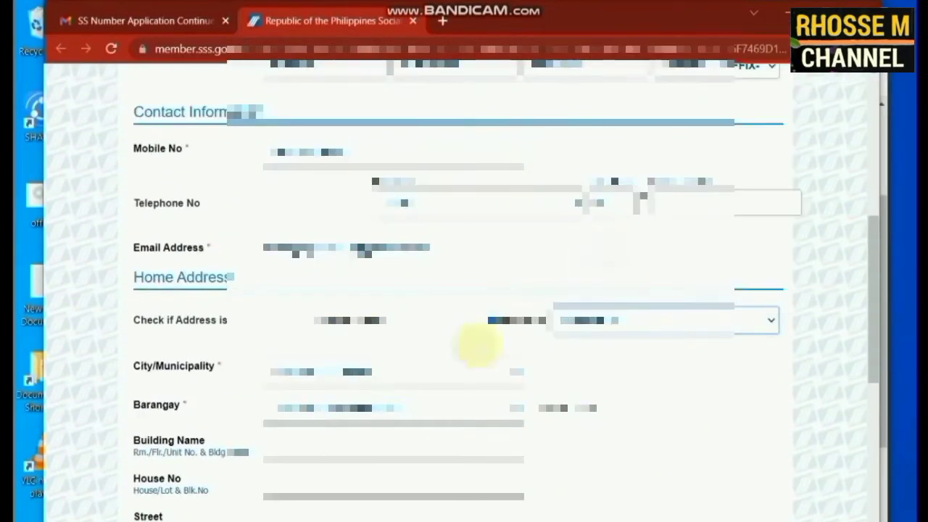
left_click(392, 371)
scroll(462, 250, "down", 2)
left_click(385, 251)
left_click(385, 296)
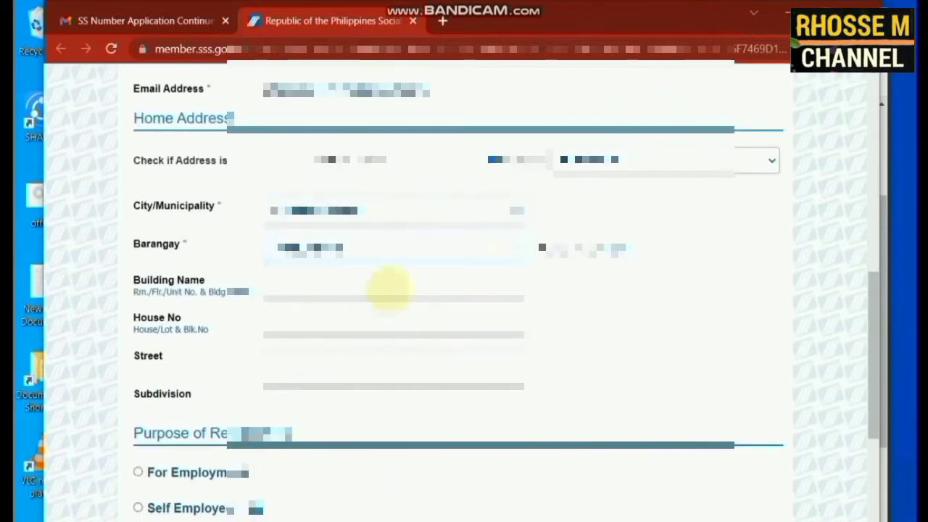
scroll(352, 235, "down", 1)
left_click(352, 235)
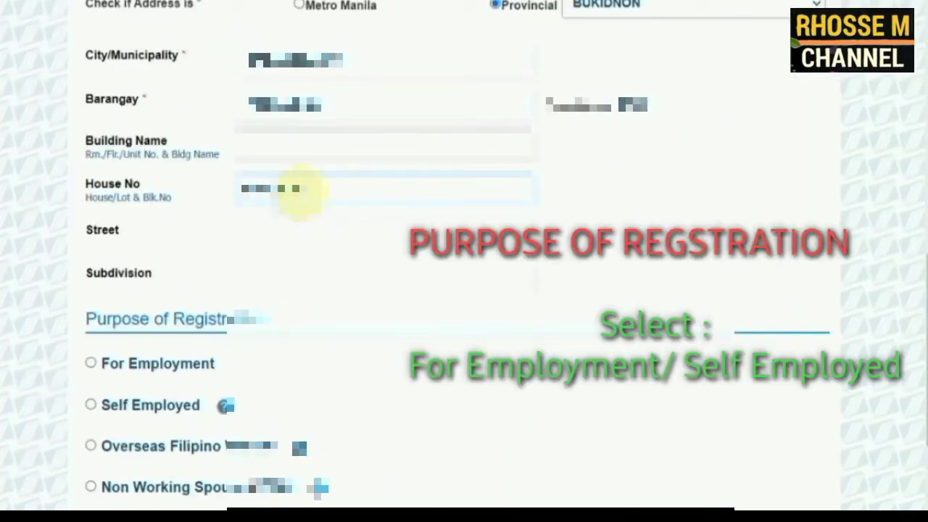
scroll(303, 190, "down", 2)
Register as Self Employed with profession code 5322 and monthly earnings of 10000
left_click(91, 220)
left_click(309, 263)
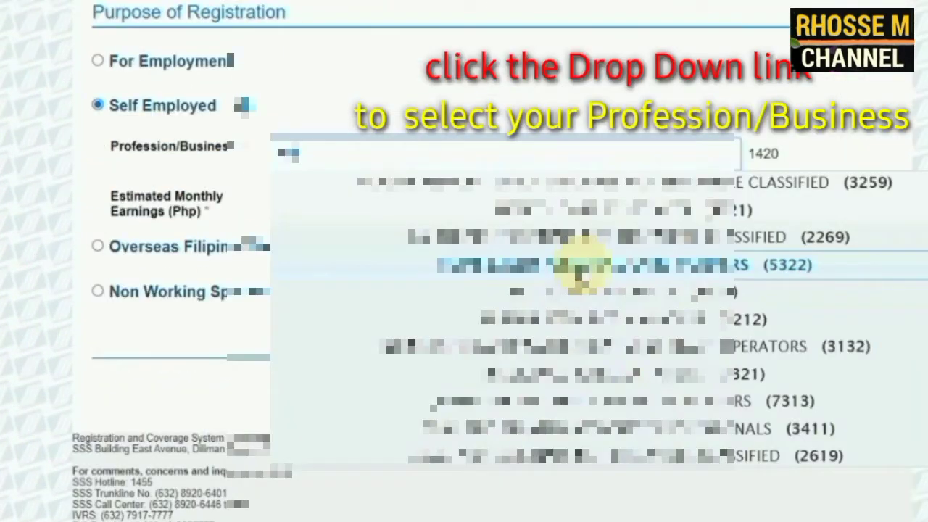
left_click(586, 253)
left_click(497, 225)
type("10000")
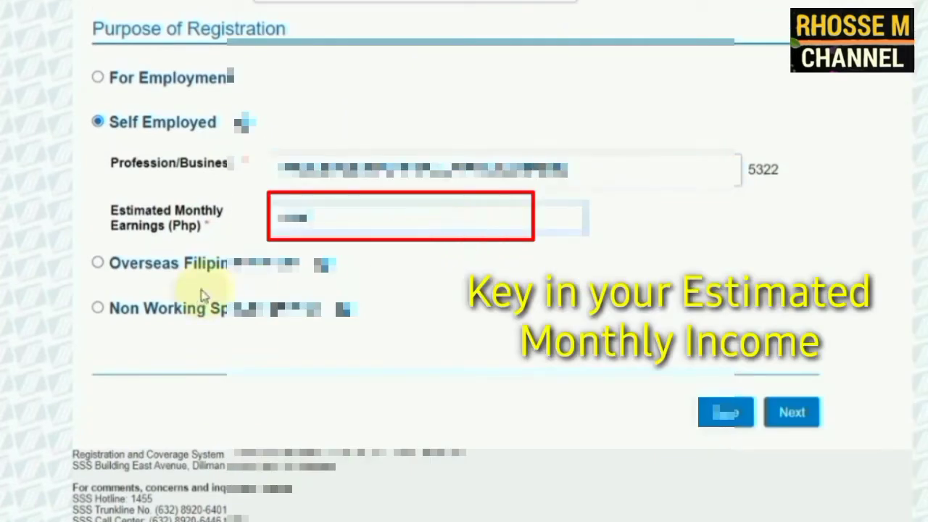
left_click(792, 411)
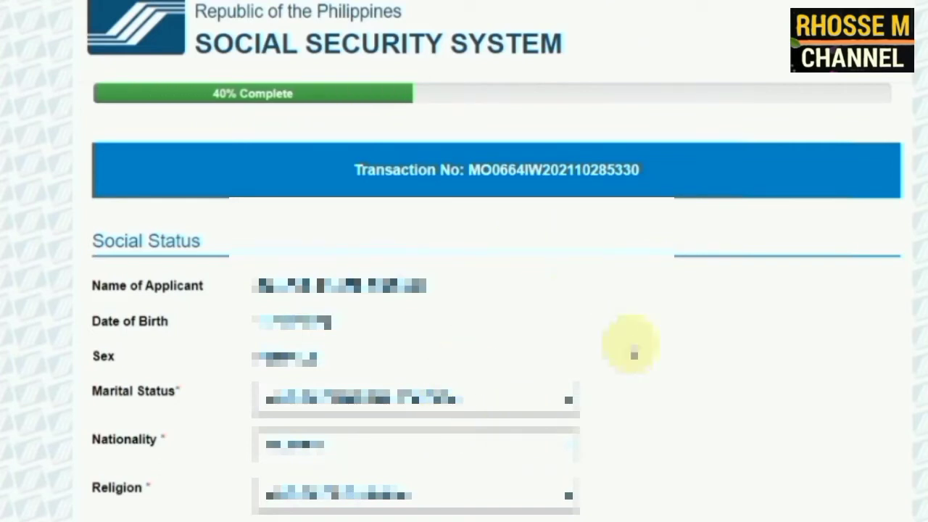
Set marital status to Single and place of birth to Provincial, Bukidnon, Cabanglasan
scroll(334, 290, "down", 3)
left_click(414, 203)
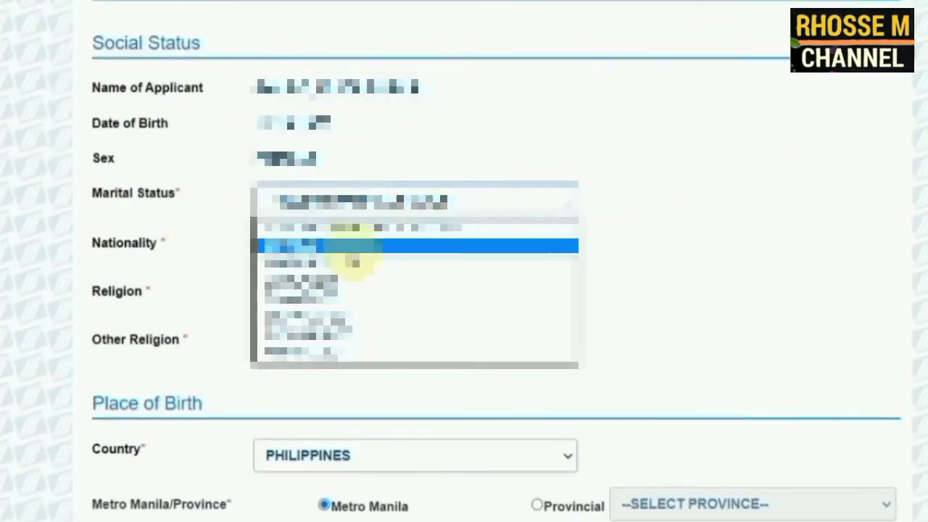
left_click(363, 247)
scroll(426, 301, "down", 3)
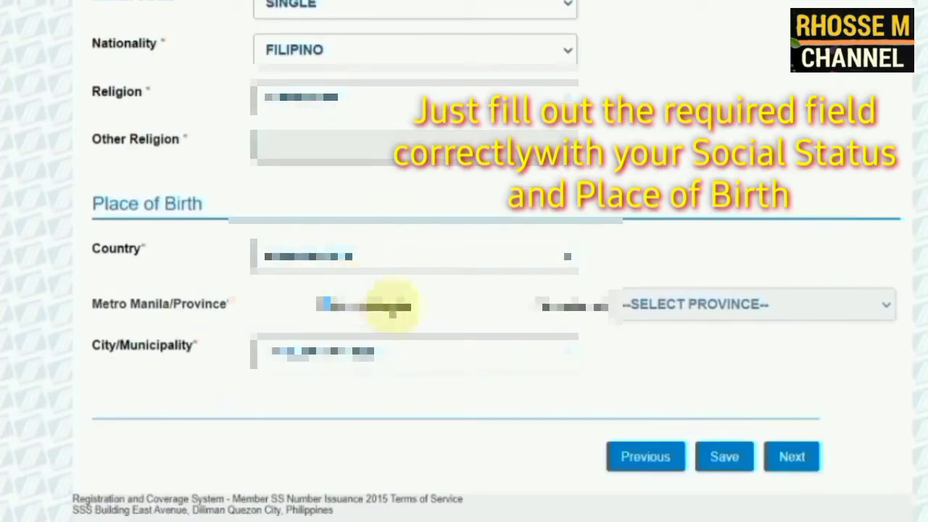
left_click(537, 304)
left_click(697, 305)
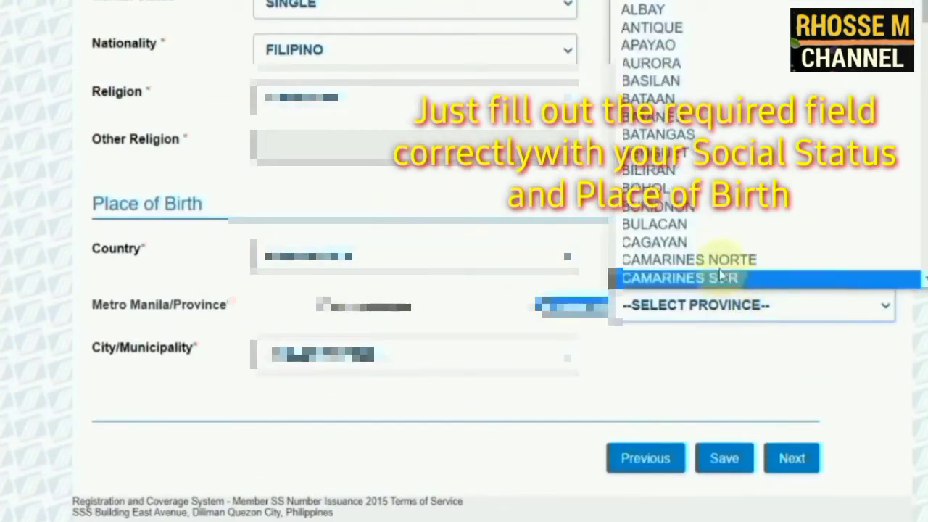
left_click(682, 214)
scroll(761, 377, "down", 1)
left_click(793, 413)
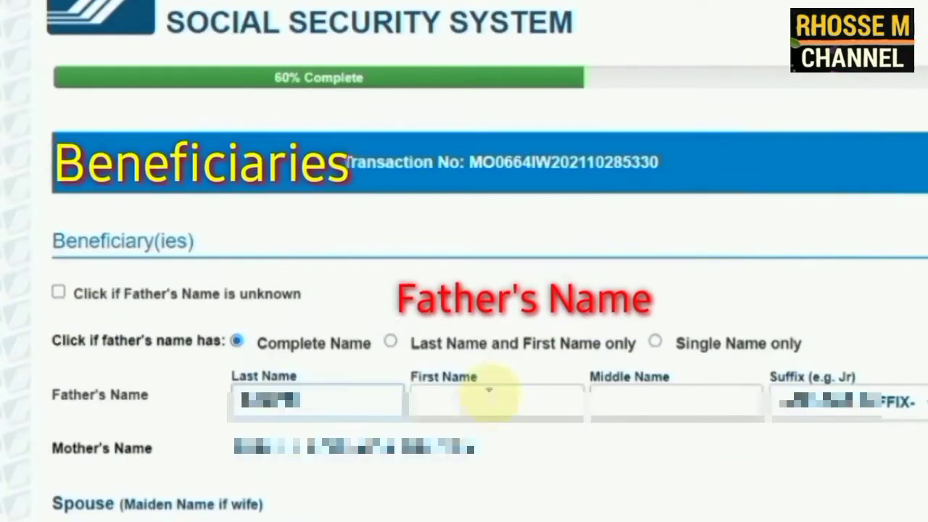
Enter the father's first and middle names
left_click(488, 398)
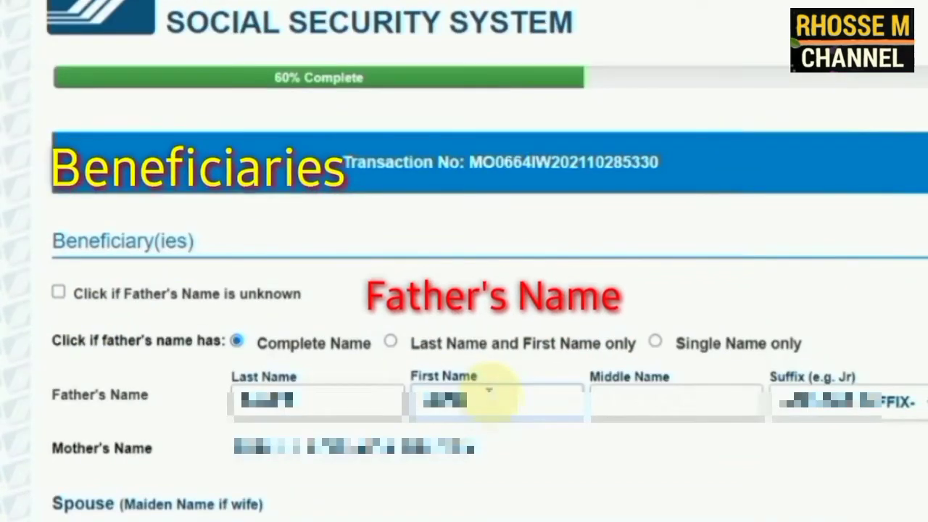
left_click(645, 400)
Fill in the names and birth dates of the three children
scroll(621, 440, "down", 5)
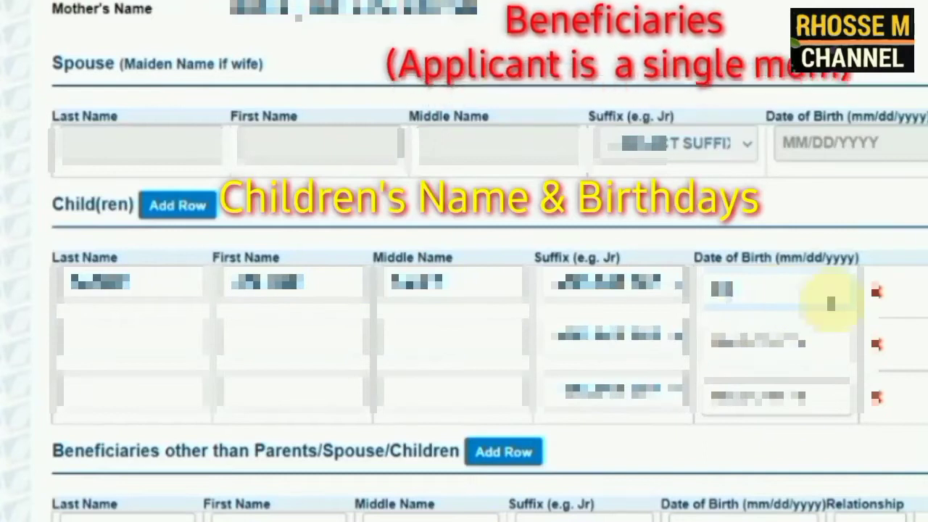
left_click(139, 331)
left_click(290, 334)
left_click(414, 333)
left_click(793, 344)
left_click(99, 385)
left_click(730, 399)
scroll(730, 407, "down", 4)
left_click(829, 433)
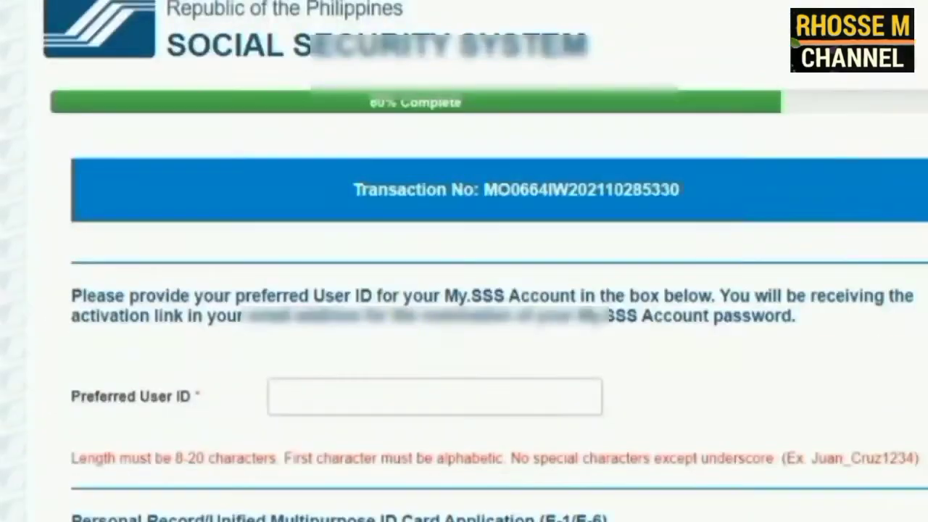
Enter a preferred User ID, height 149.86 cm and weight 49 kg, skipping the UMID ATM option
left_click(294, 325)
type("sssl")
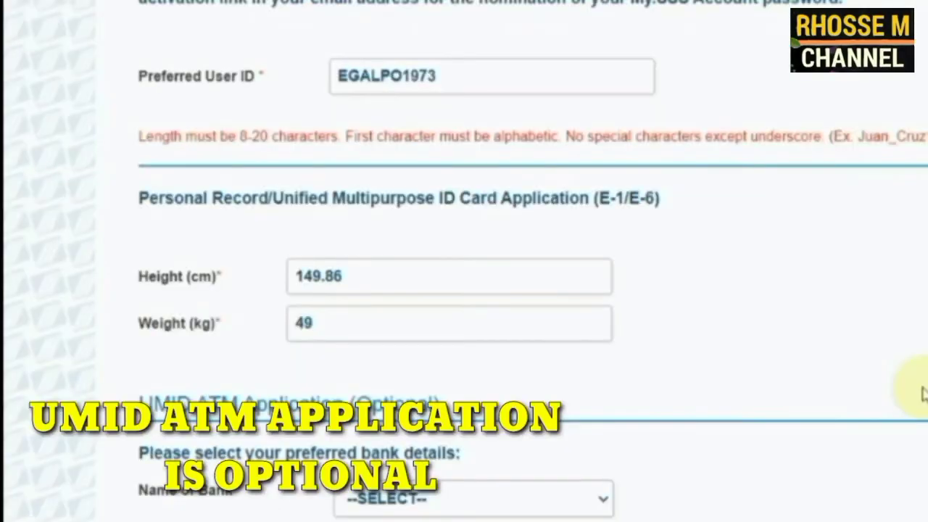
scroll(922, 392, "down", 6)
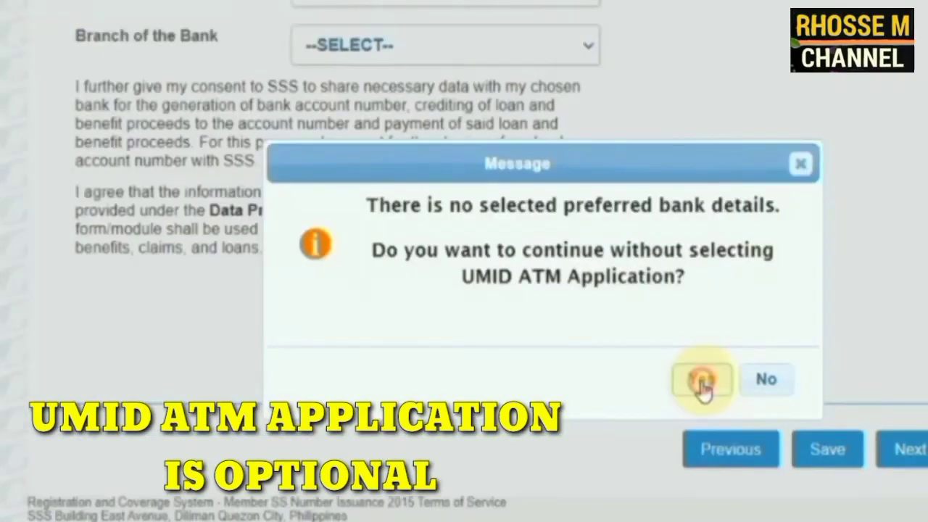
left_click(703, 382)
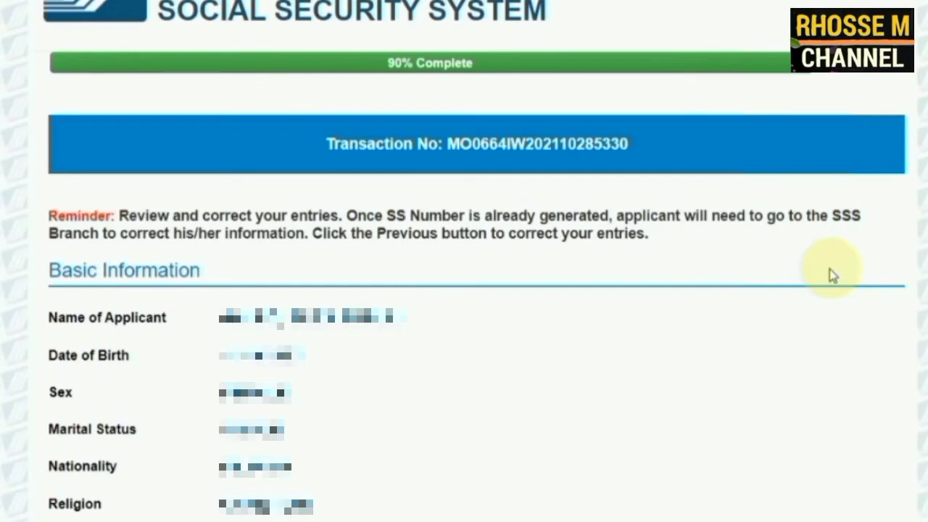
Review the entered details, then generate the SS number and confirm with Yes
scroll(833, 276, "down", 3)
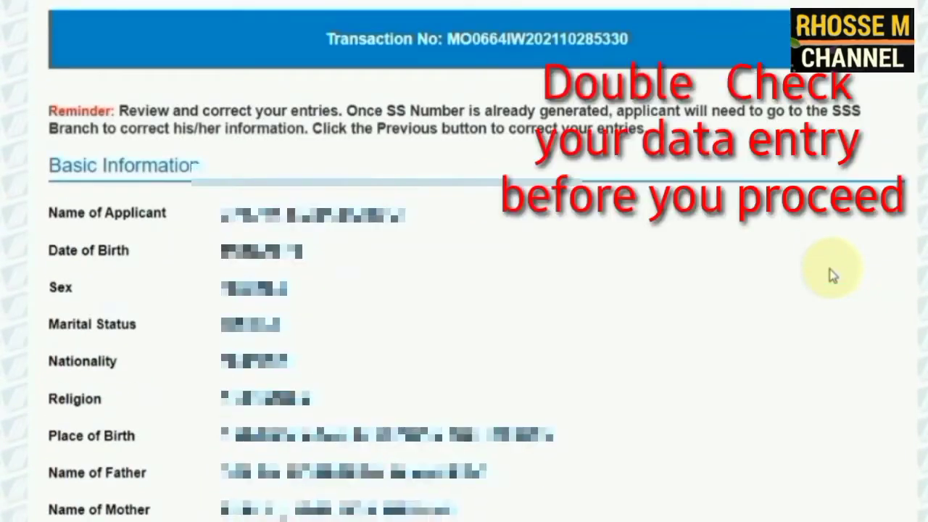
scroll(832, 276, "down", 3)
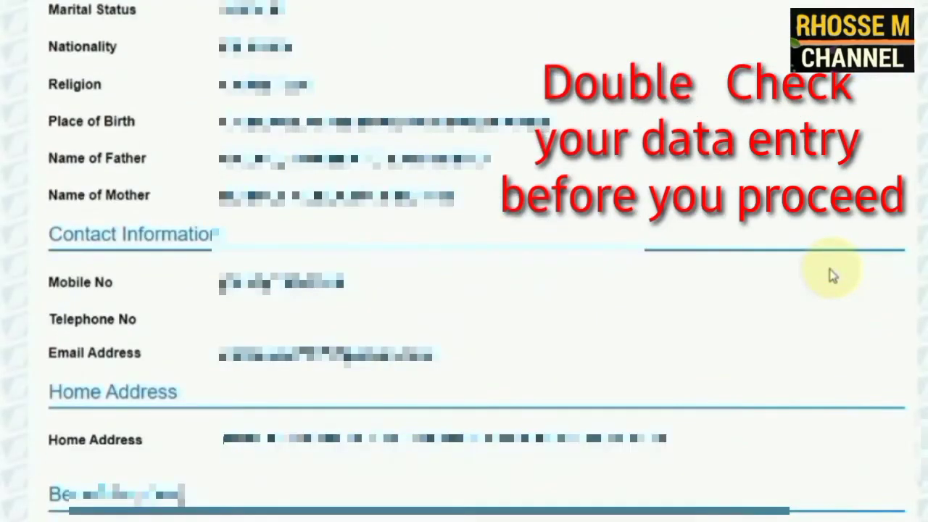
scroll(832, 276, "down", 2)
scroll(832, 276, "down", 3)
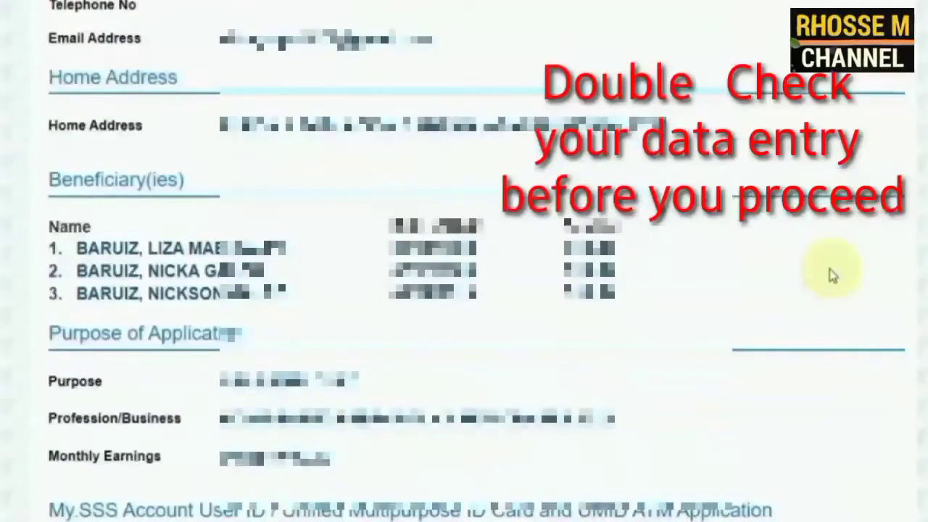
scroll(833, 275, "down", 5)
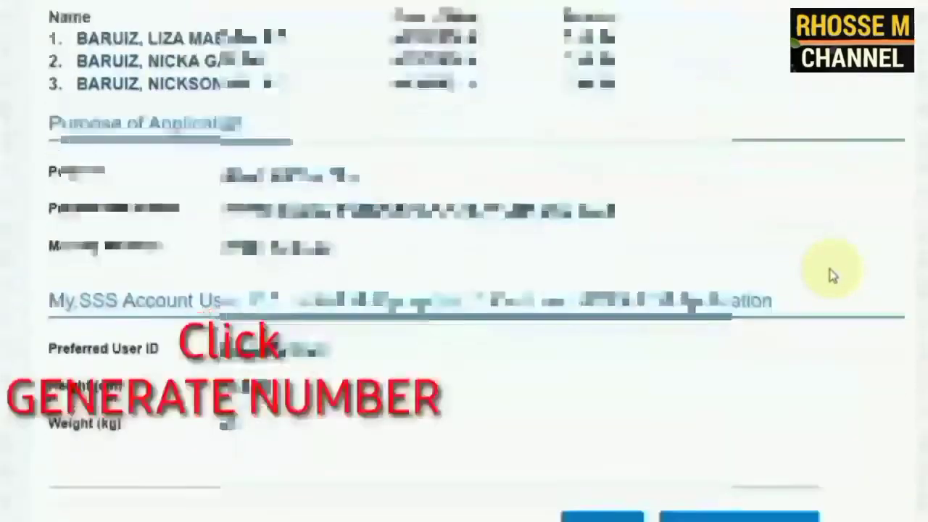
left_click(739, 419)
left_click(682, 399)
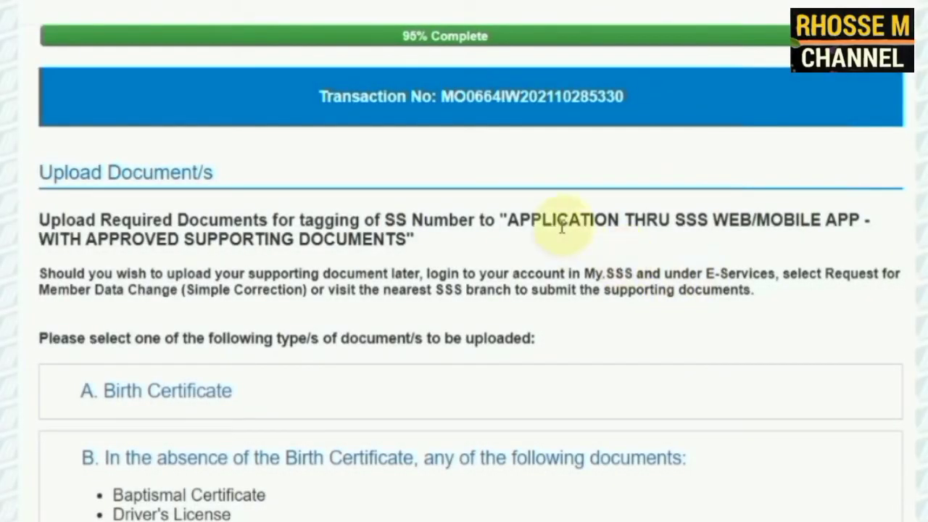
scroll(524, 237, "down", 3)
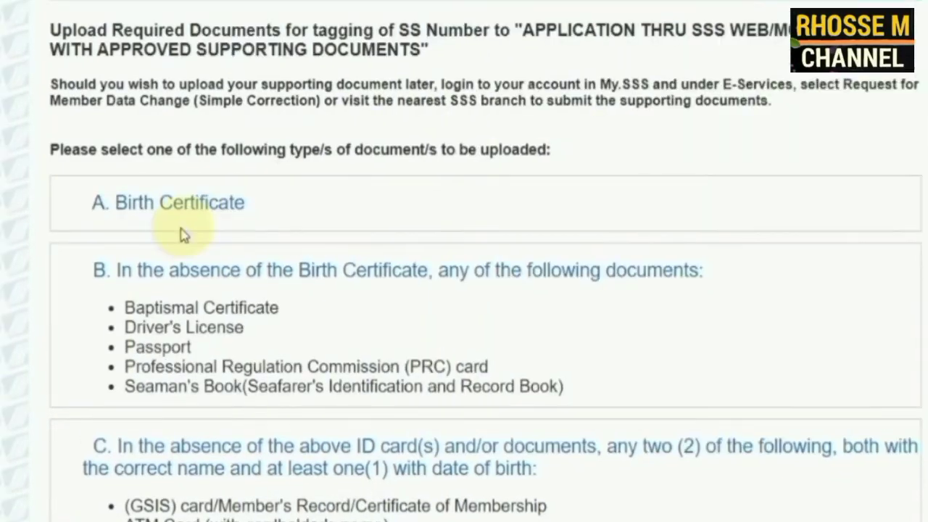
scroll(185, 228, "down", 3)
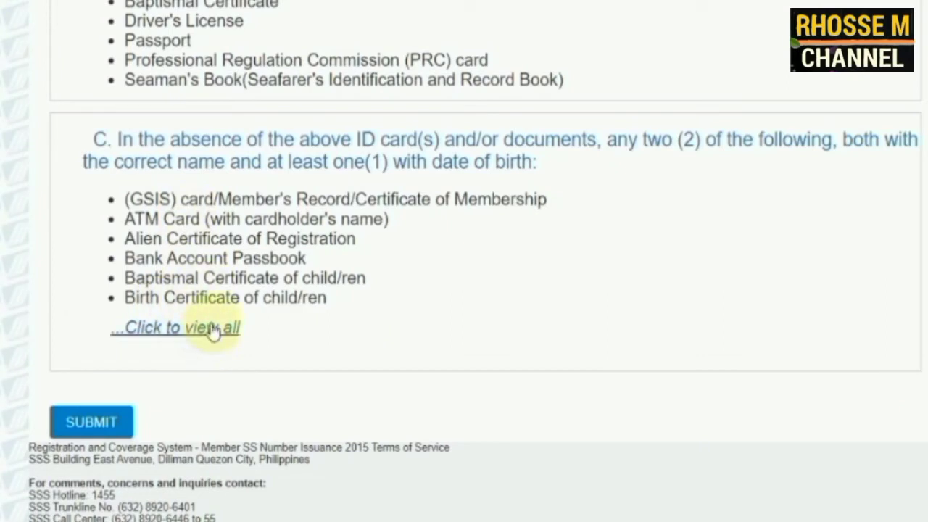
scroll(213, 330, "up", 5)
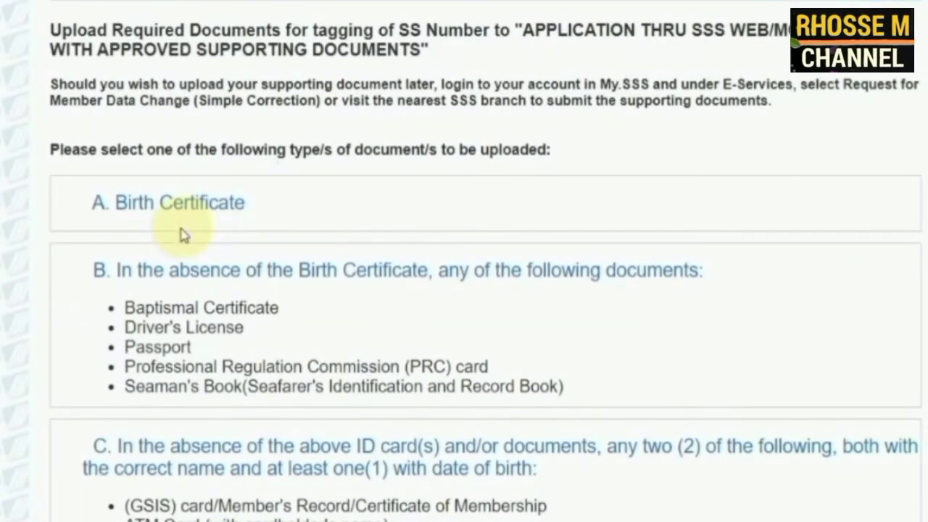
Attach LIZA.jpg from Downloads as the birth certificate and submit it
left_click(182, 232)
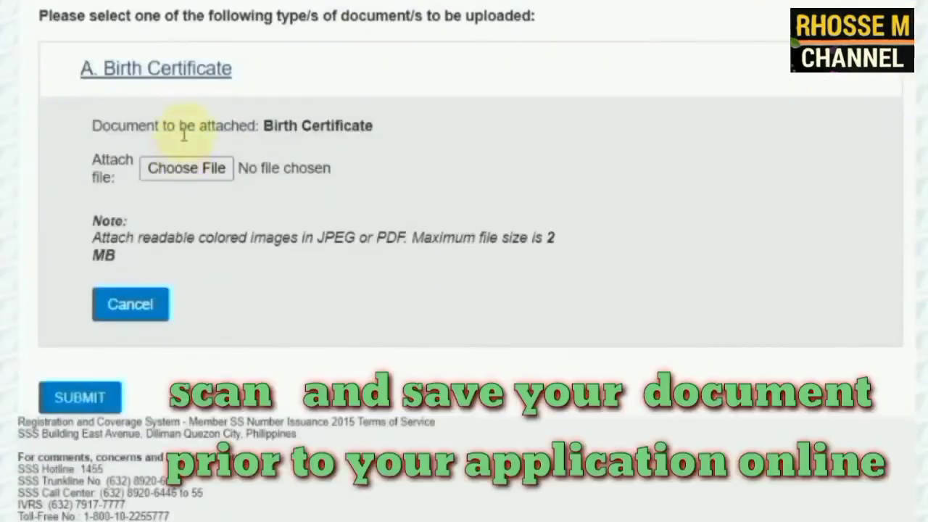
left_click(189, 174)
left_click(22, 84)
left_click(448, 33)
double_click(448, 33)
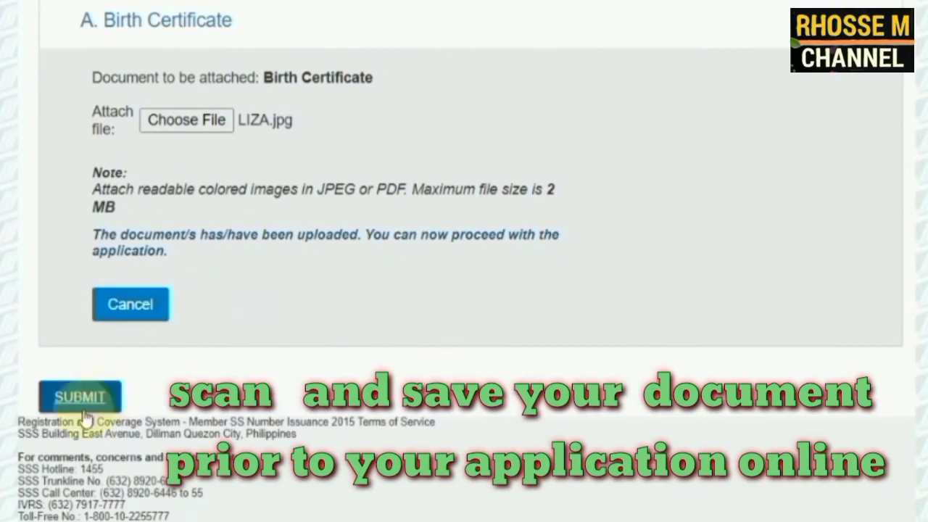
left_click(80, 445)
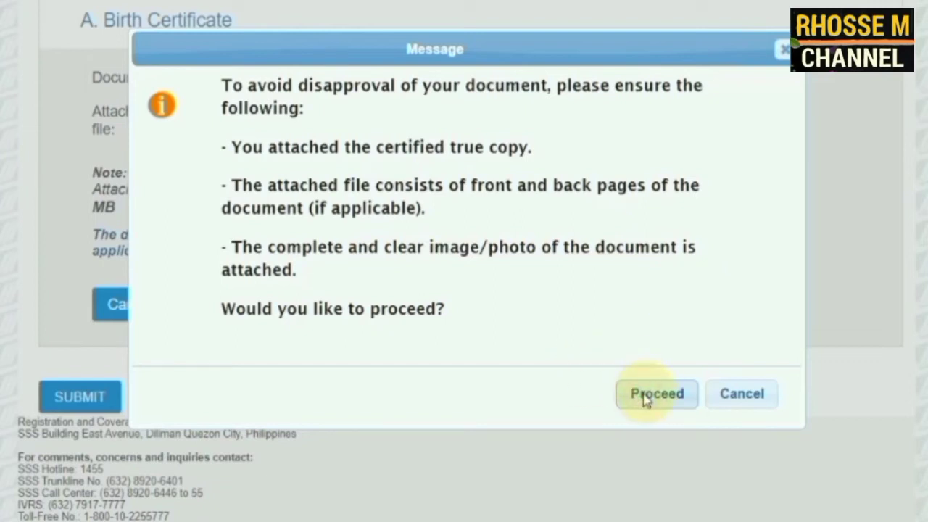
Confirm the document submission with Proceed to generate the E-1/E-6 personal record form
left_click(76, 21)
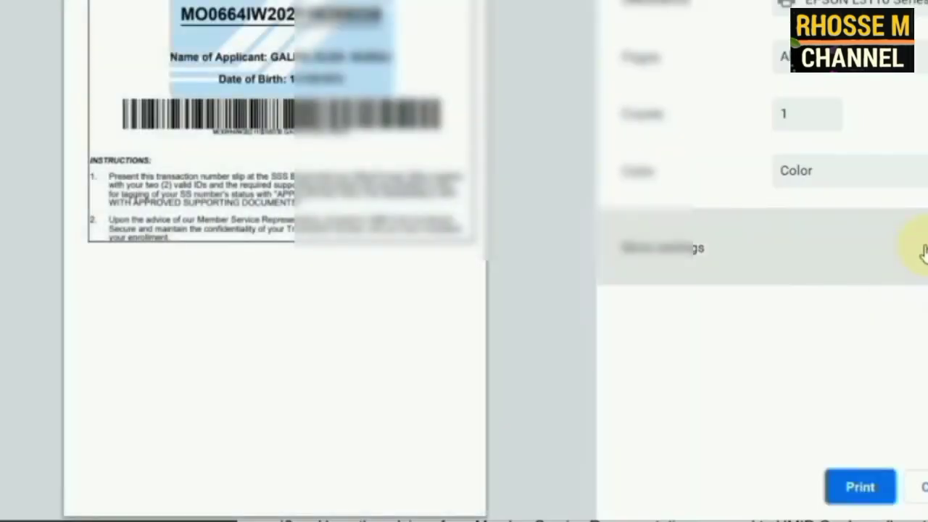
Expand More settings in the print dialog for the SS Transaction Number Slip
left_click(912, 249)
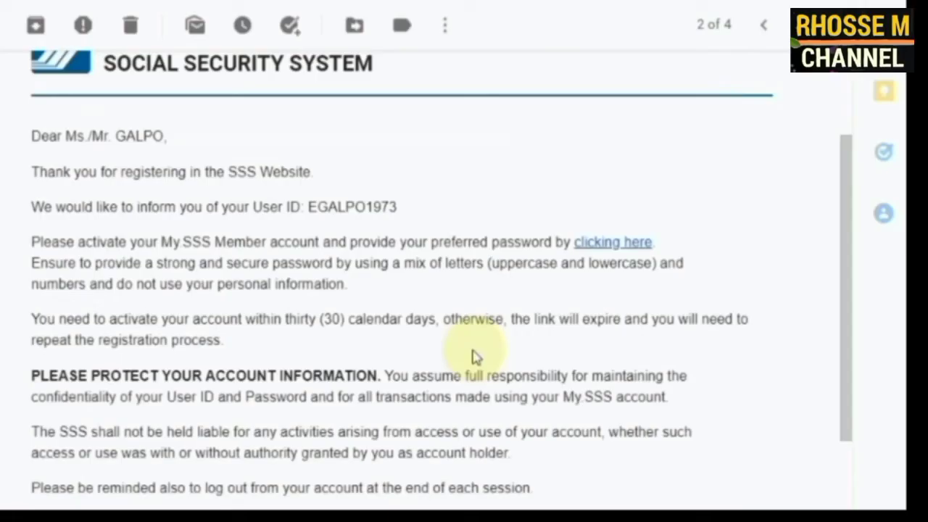
scroll(472, 356, "down", 3)
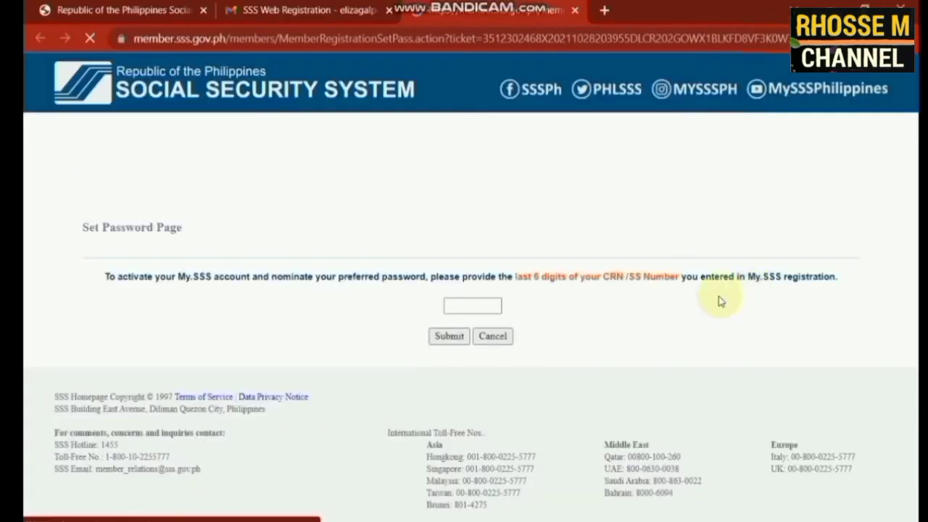
Select the CRN/SS Number field on the Set Password Page to enter the last six digits
left_click(480, 305)
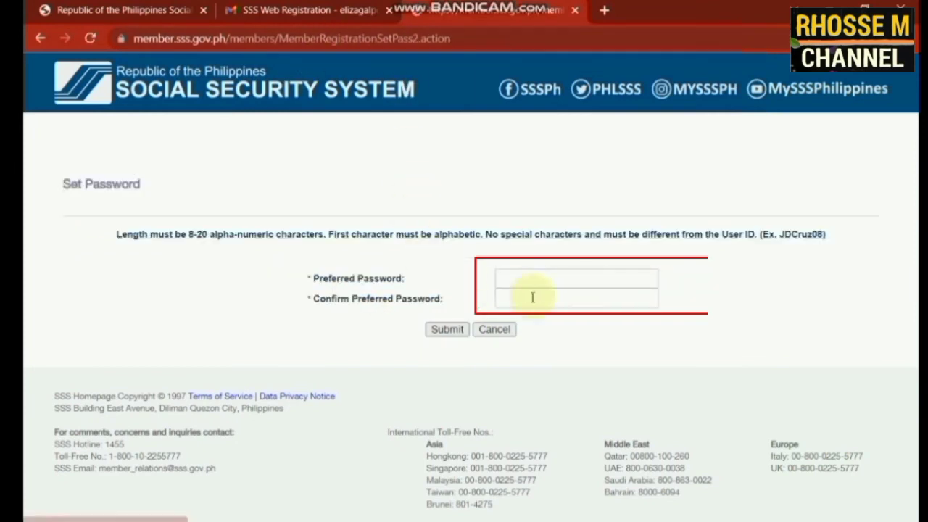
Enter the preferred My.SSS password, confirm it, and submit
left_click(521, 272)
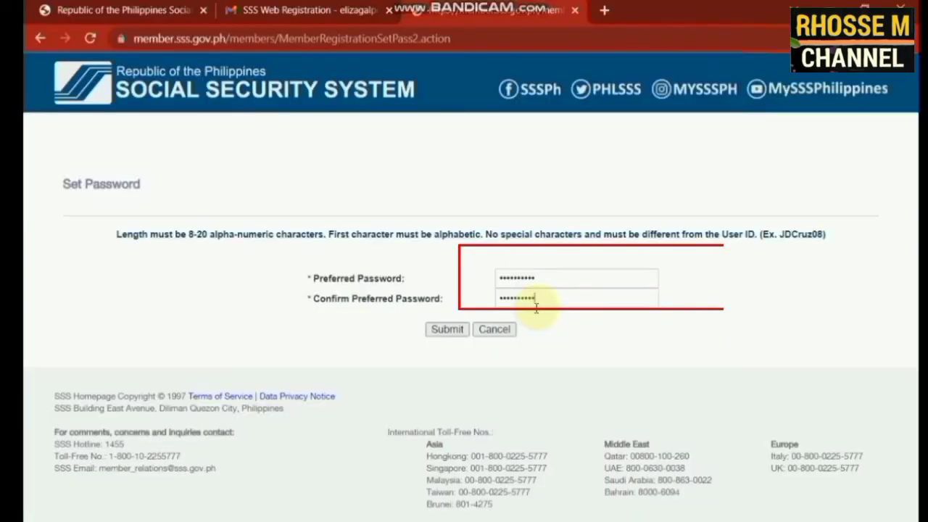
left_click(446, 330)
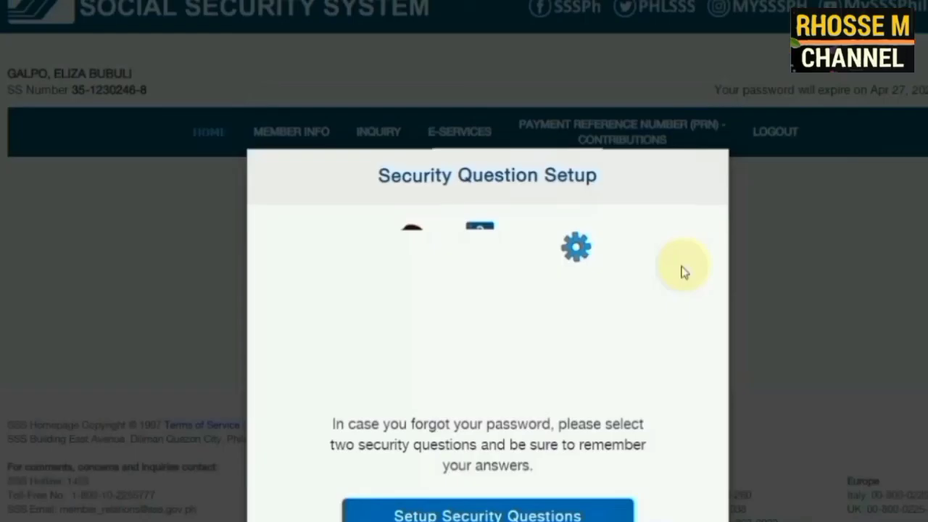
Begin security question setup, choosing 'In what town or city was your first job?' as question 1
scroll(580, 308, "down", 1)
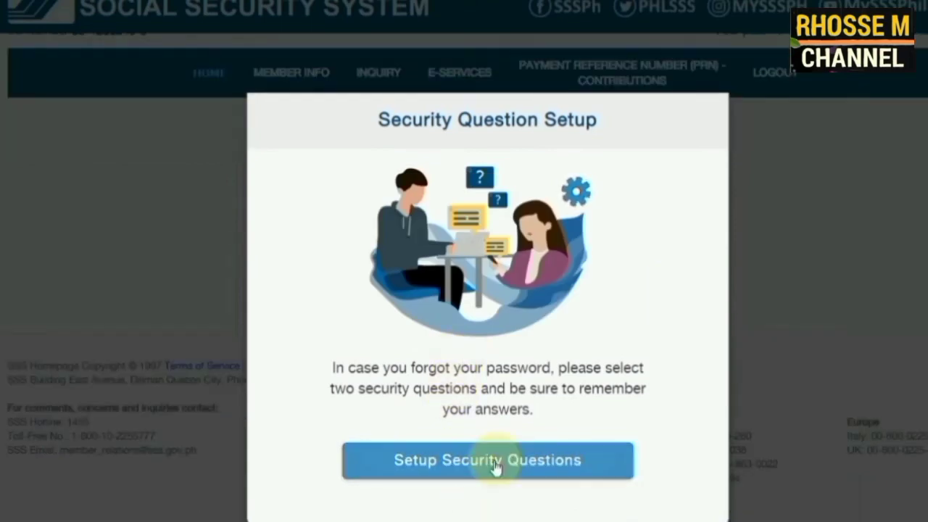
left_click(496, 465)
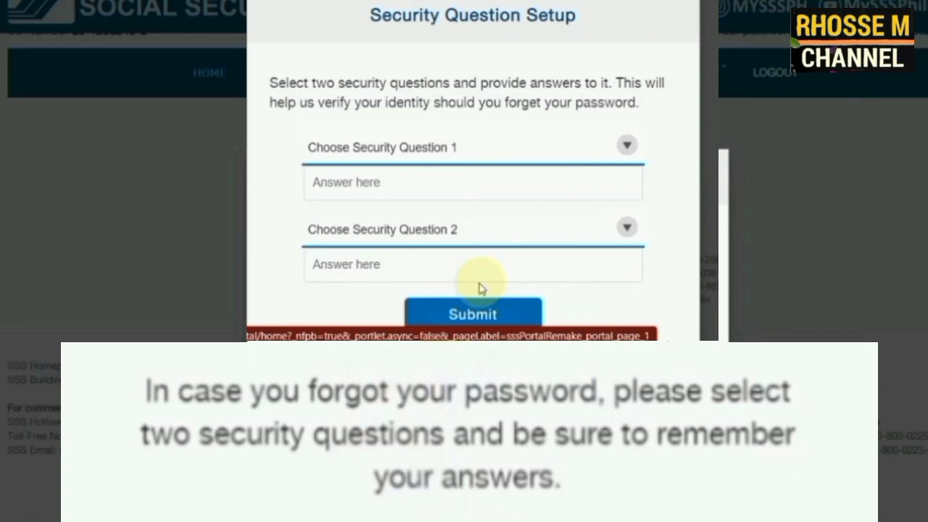
left_click(630, 146)
left_click(429, 172)
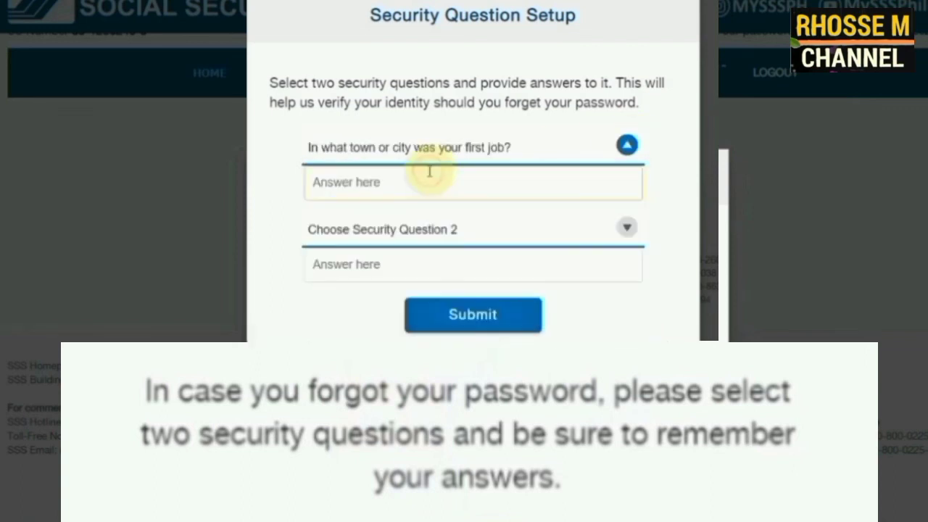